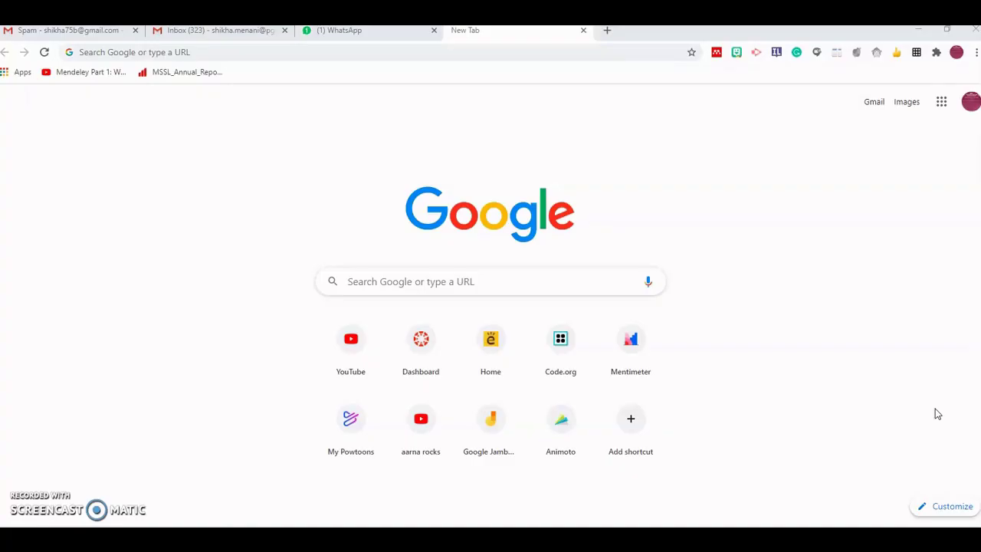
- Search Google for 'free cam' and open the Free Cam result at freescreenrecording.com
{"action": "left_click", "coordinate": [409, 52]}
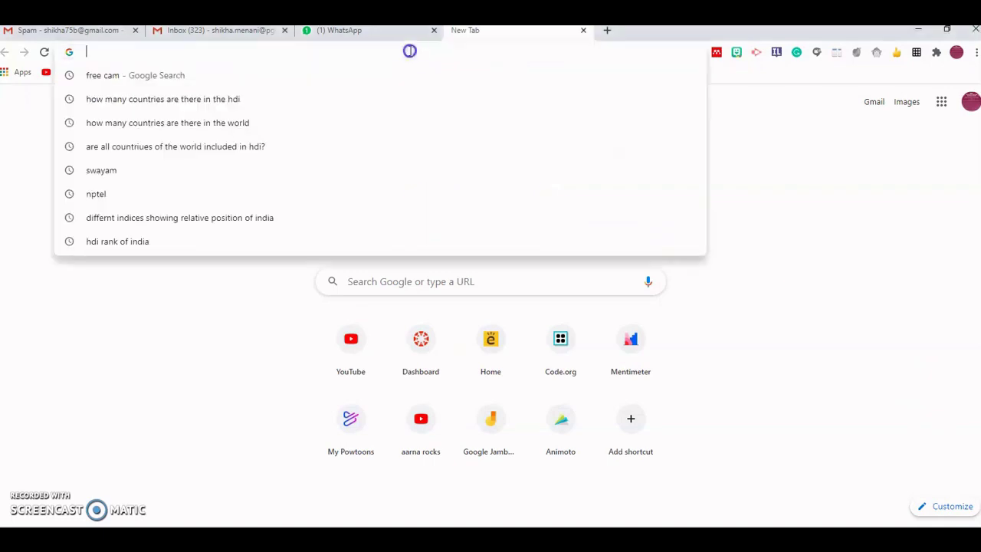
{"action": "type", "text": "free ca"}
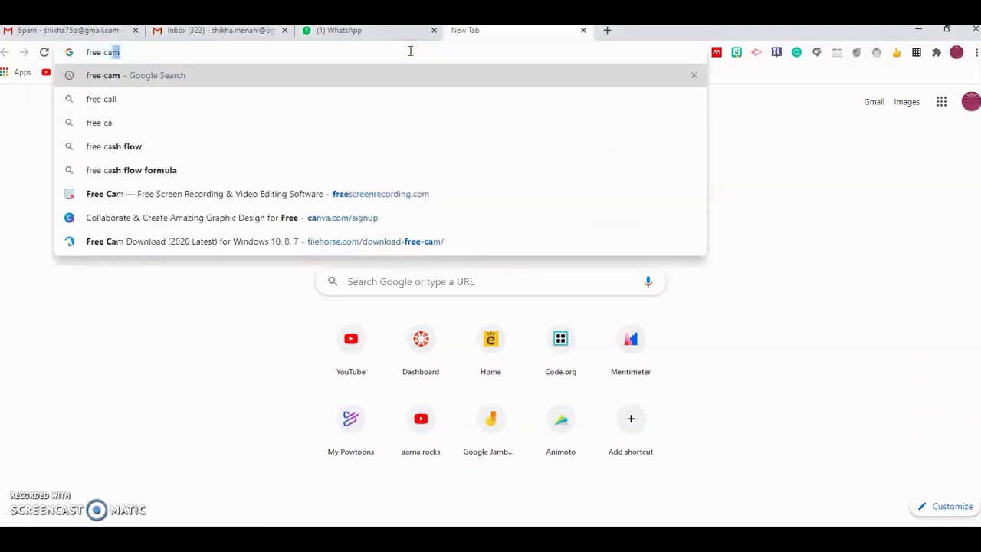
{"action": "type", "text": "m"}
{"action": "left_click", "coordinate": [134, 79]}
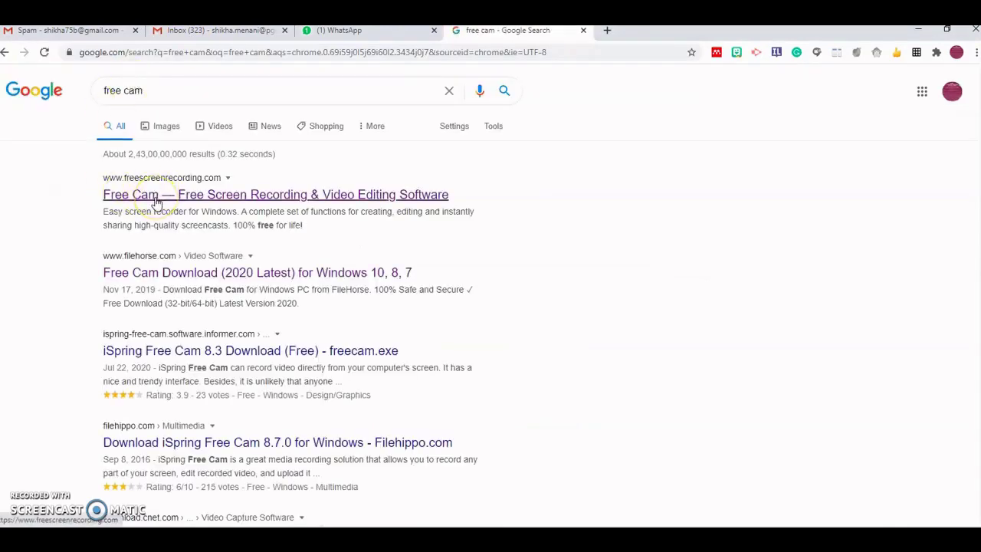
{"action": "left_click", "coordinate": [200, 201]}
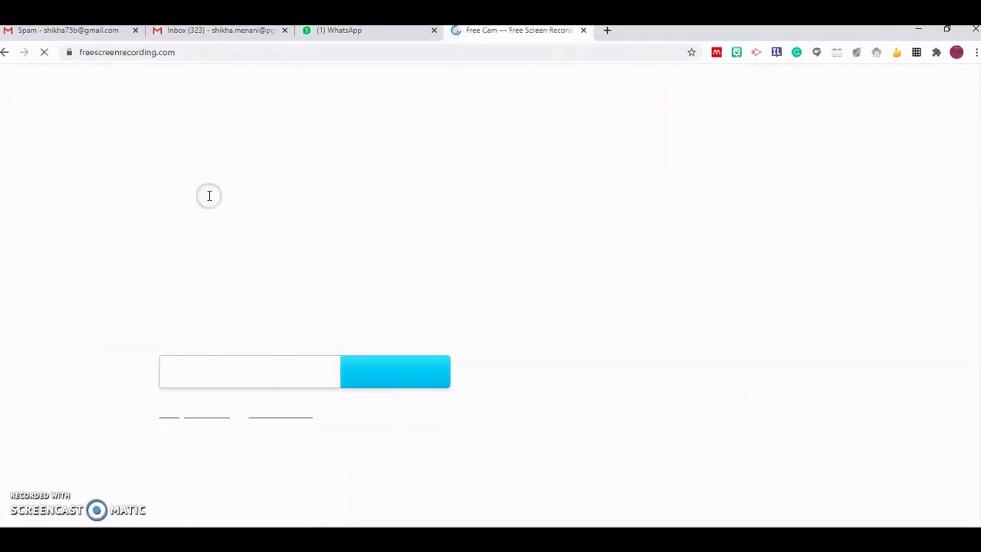
- Try the Free Cam download on the homepage, then minimize Chrome to reveal the desktop
{"action": "left_click", "coordinate": [380, 367]}
{"action": "left_click", "coordinate": [394, 345]}
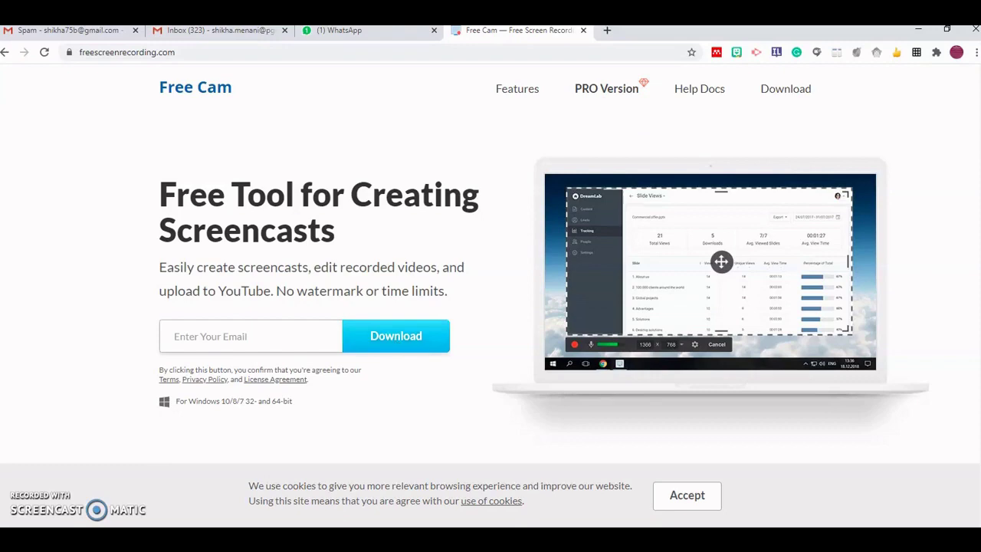
{"action": "left_click", "coordinate": [920, 32]}
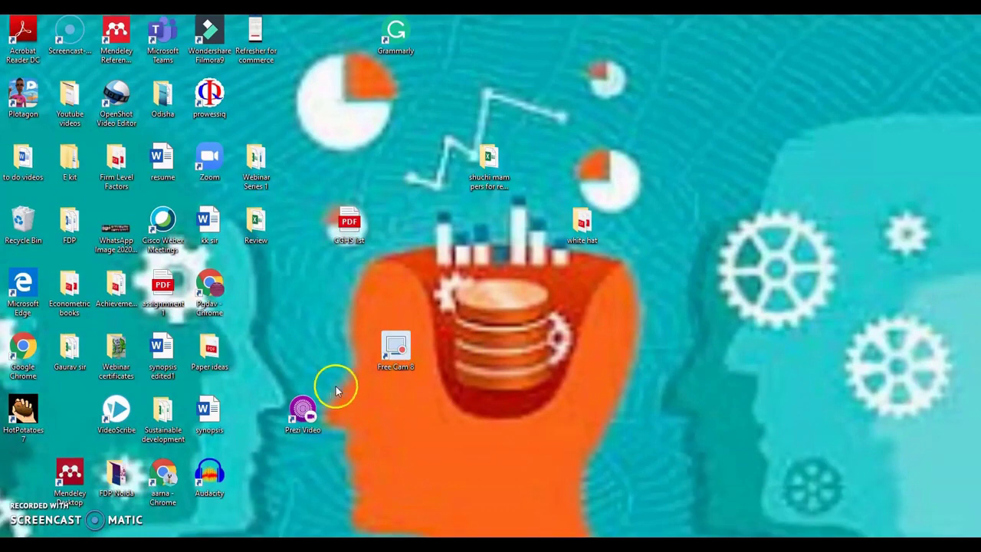
- Launch Free Cam 8, start a new recording, and shrink the capture area to 1016 × 484
{"action": "double_click", "coordinate": [397, 345]}
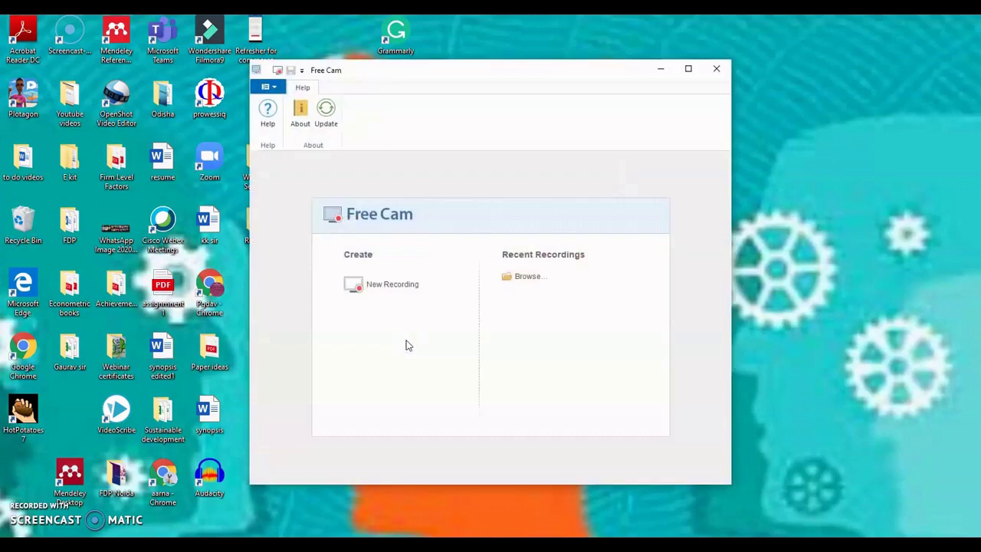
{"action": "left_click", "coordinate": [393, 286]}
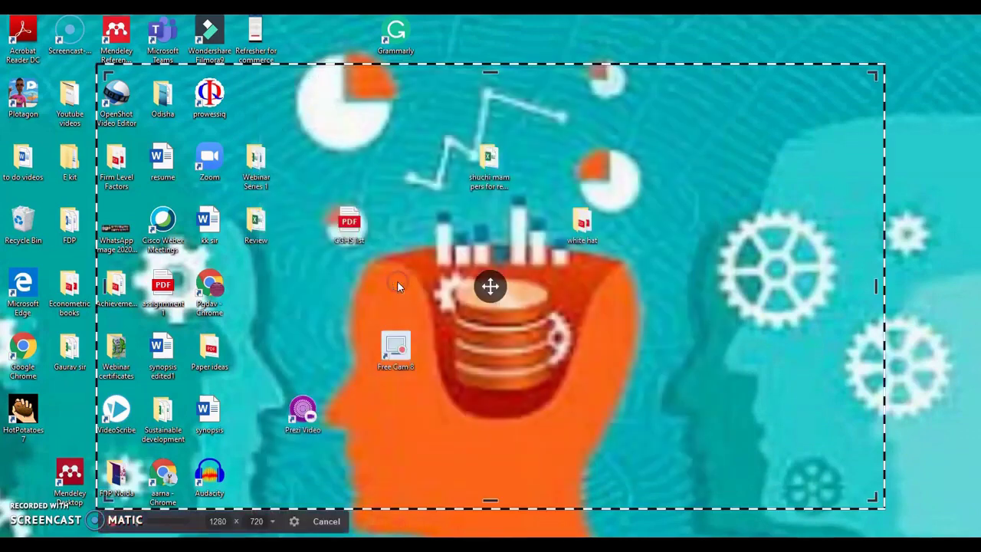
{"action": "left_click", "coordinate": [490, 506]}
{"action": "left_click_drag", "start_coordinate": [490, 506], "coordinate": [489, 434]}
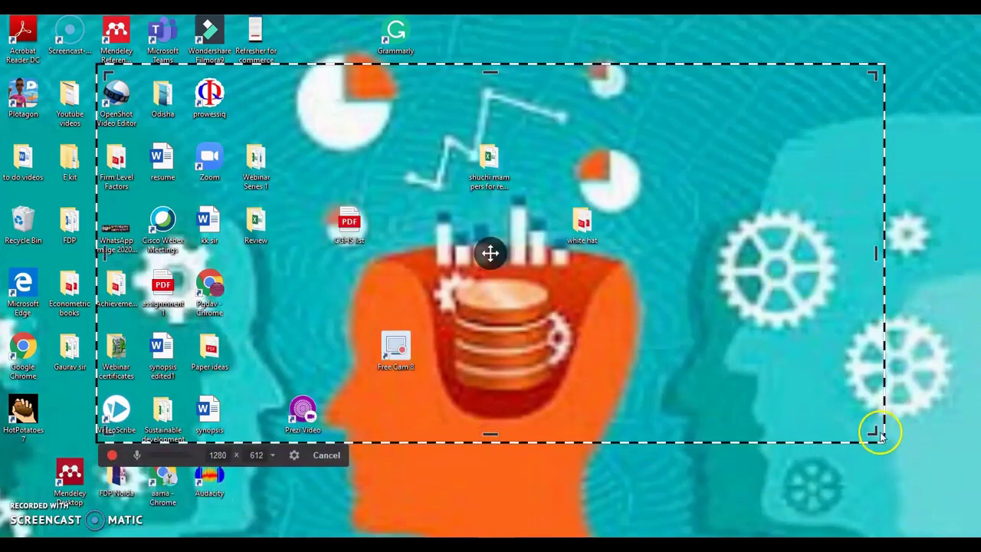
{"action": "left_click_drag", "start_coordinate": [880, 433], "coordinate": [722, 362]}
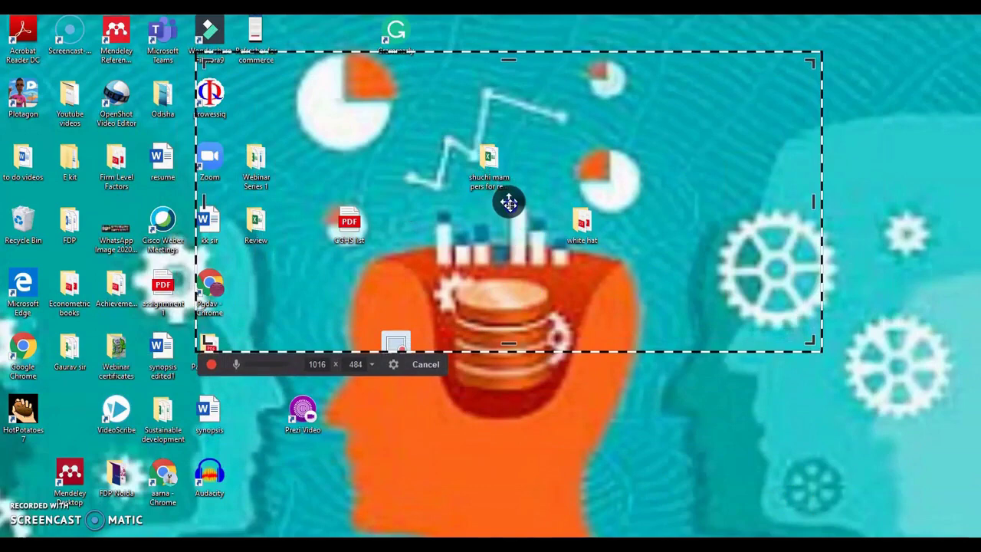
- Run the Microphone Setup Wizard with the Headset Microphone, completing the level and reading tests
{"action": "left_click", "coordinate": [395, 364]}
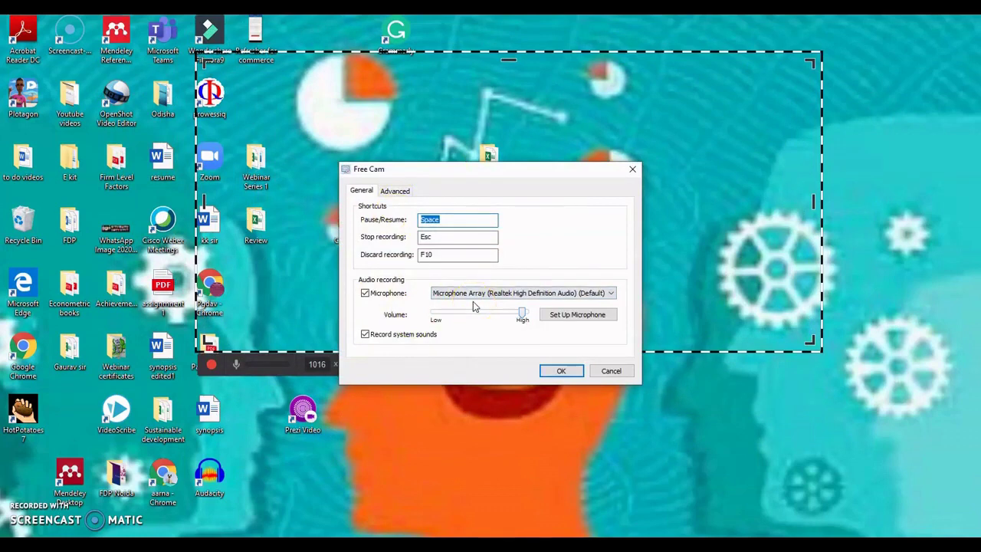
{"action": "left_click", "coordinate": [581, 318]}
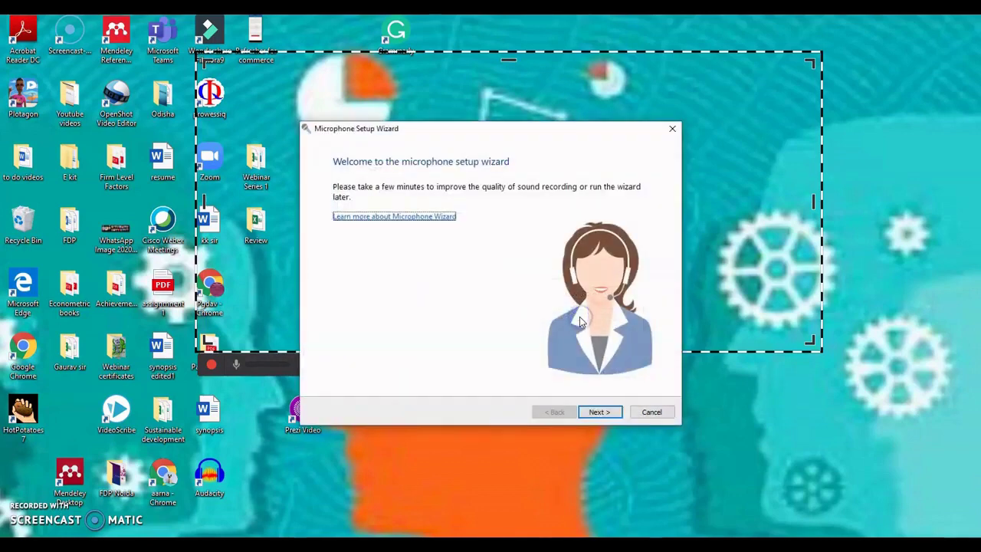
{"action": "left_click", "coordinate": [601, 413]}
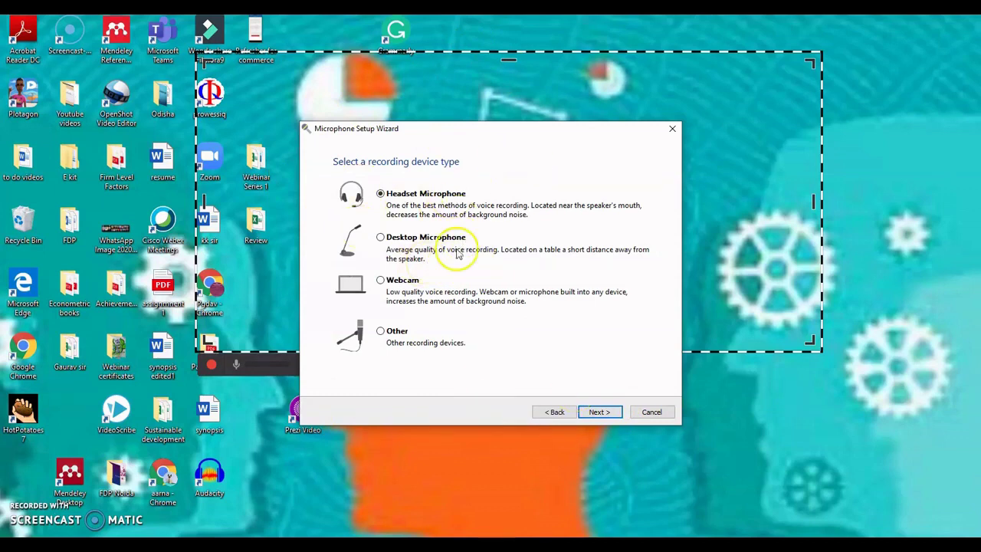
{"action": "left_click", "coordinate": [600, 412]}
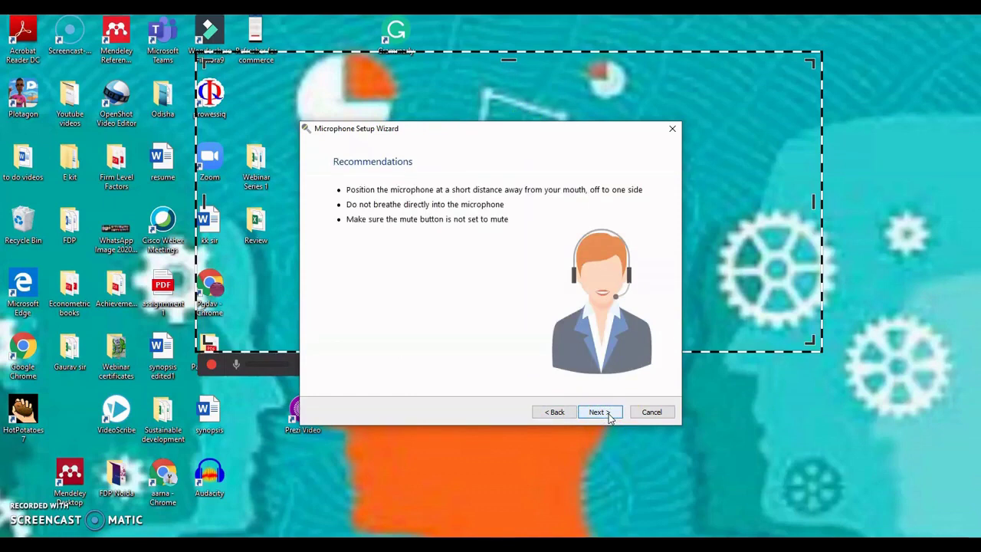
{"action": "left_click", "coordinate": [600, 412]}
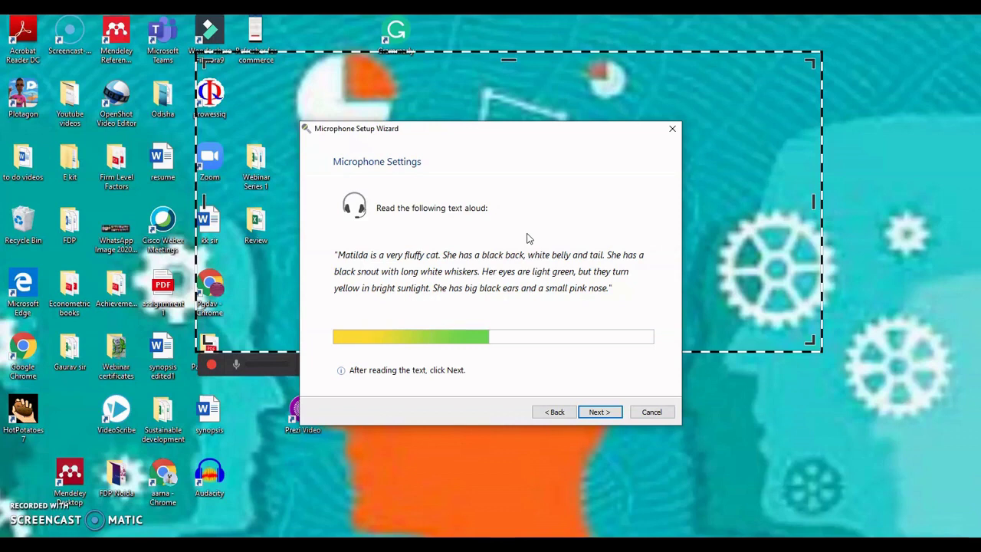
{"action": "left_click", "coordinate": [598, 413]}
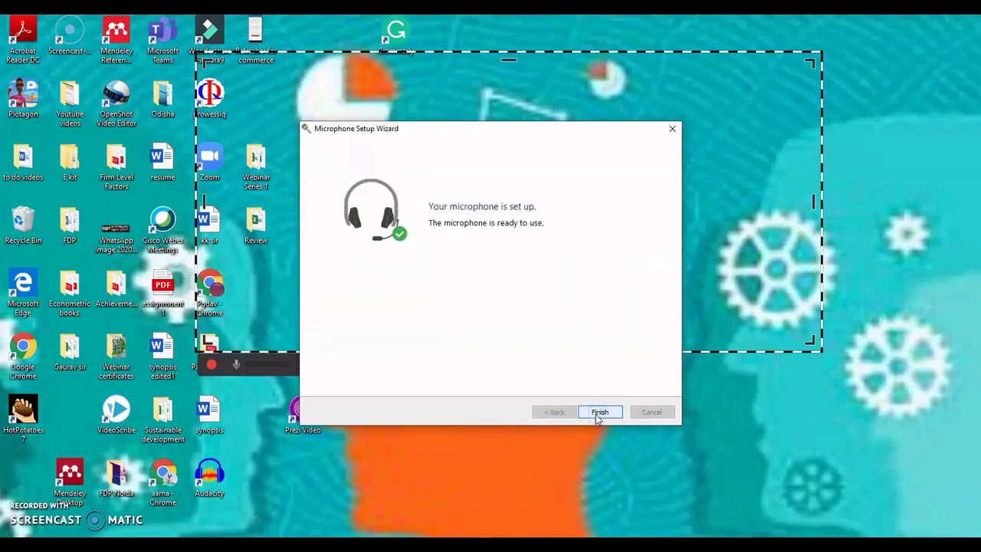
{"action": "left_click", "coordinate": [599, 412]}
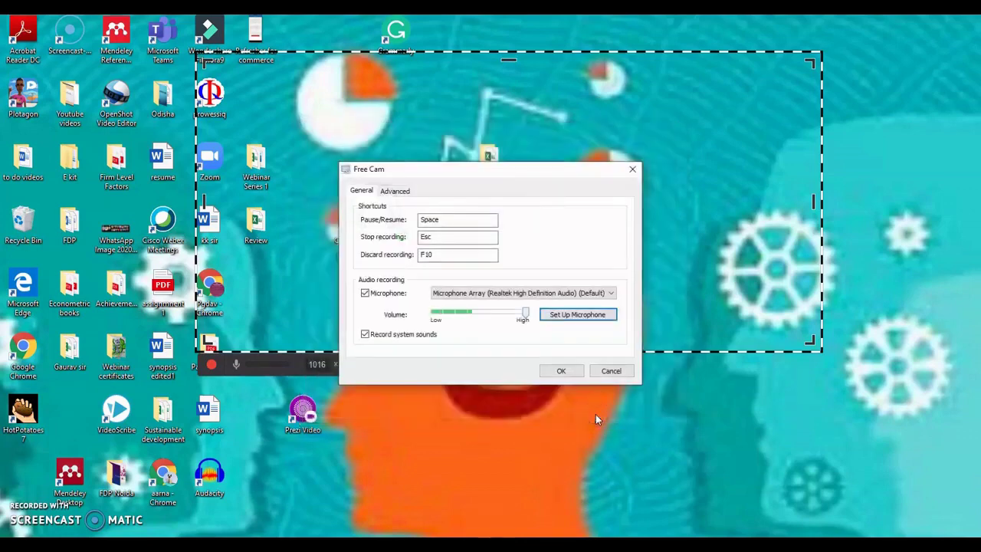
- Keep system sounds recorded, try key 1 then restore Space for Pause/Resume, and view Advanced options
{"action": "left_click", "coordinate": [370, 340]}
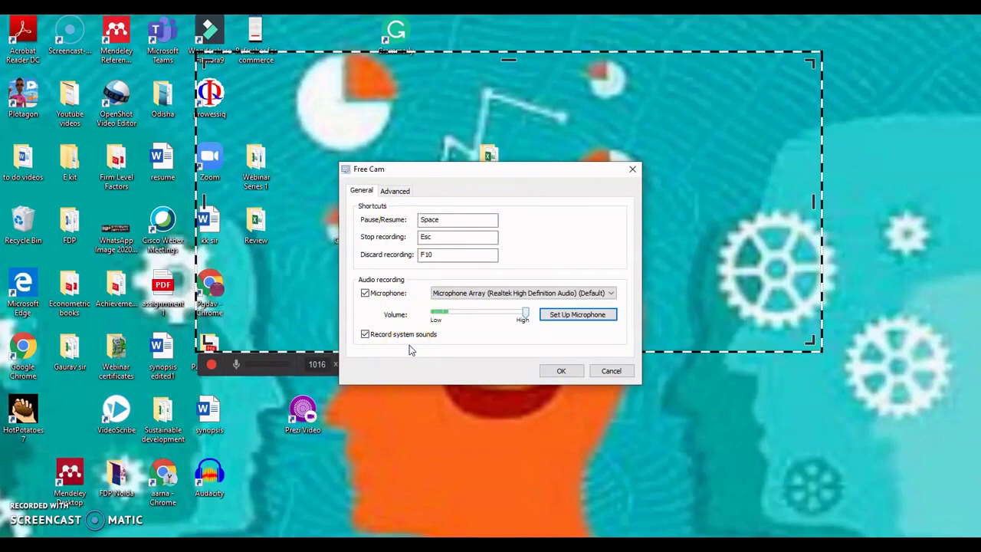
{"action": "left_click", "coordinate": [374, 345]}
{"action": "left_click", "coordinate": [446, 220]}
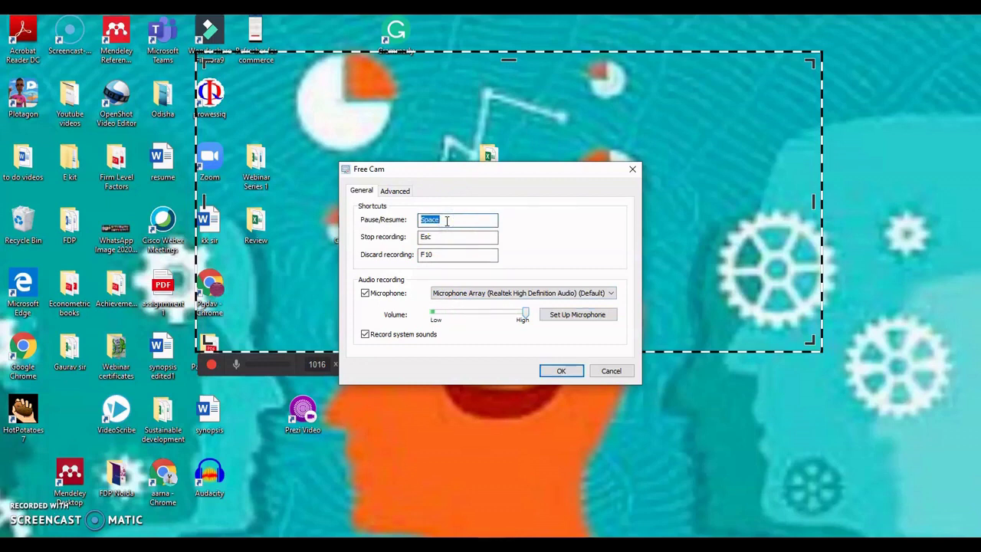
{"action": "key", "text": "1"}
{"action": "key", "text": "space"}
{"action": "left_click", "coordinate": [441, 236]}
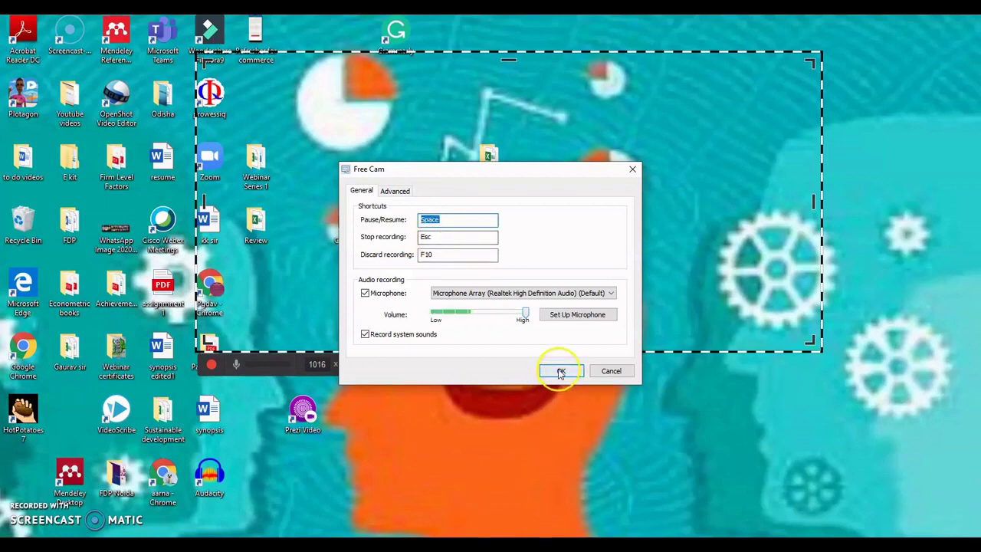
{"action": "left_click", "coordinate": [394, 193]}
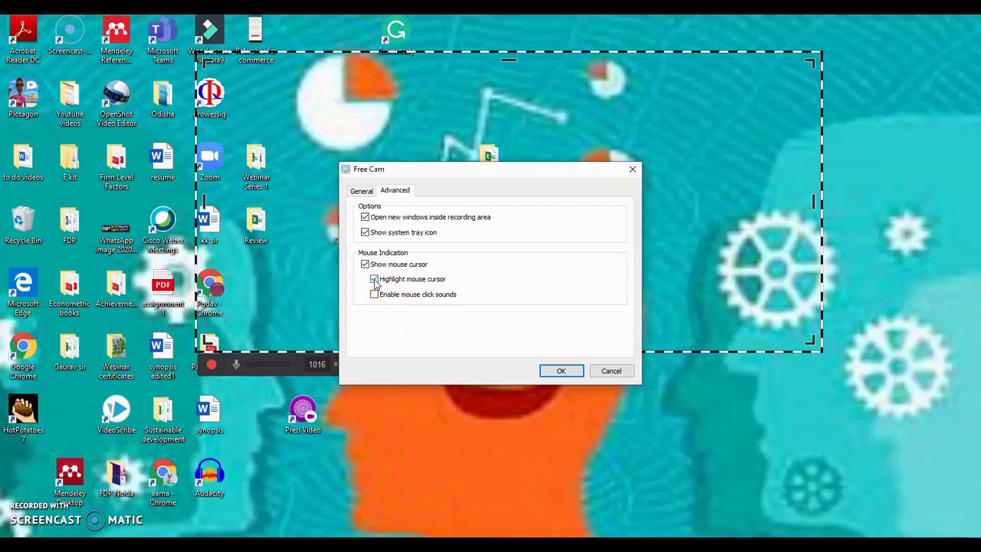
- Confirm the settings with OK, keeping the cursor shown and highlighted and click sounds off
{"action": "left_click", "coordinate": [565, 371]}
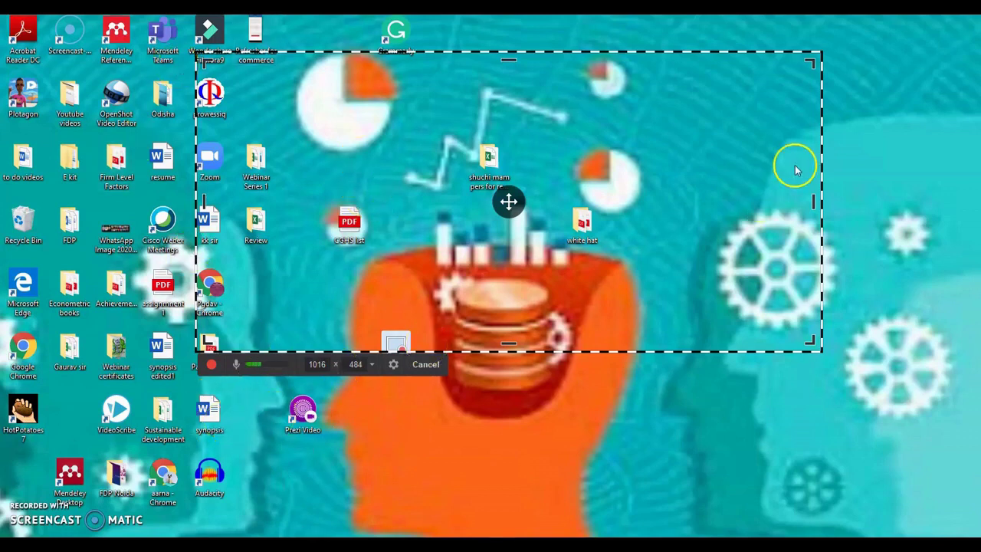
- Show the preset capture sizes from the dropdown beside the 484 height value
{"action": "left_click", "coordinate": [375, 365]}
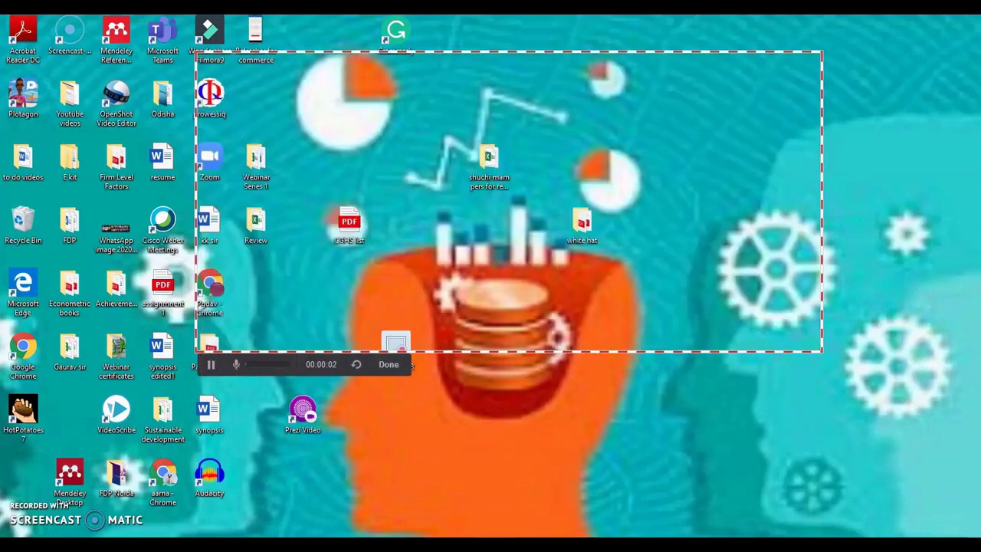
- Switch to Chrome's Google page with Alt+Tab while the recording runs
{"action": "key", "text": "alt+Tab"}
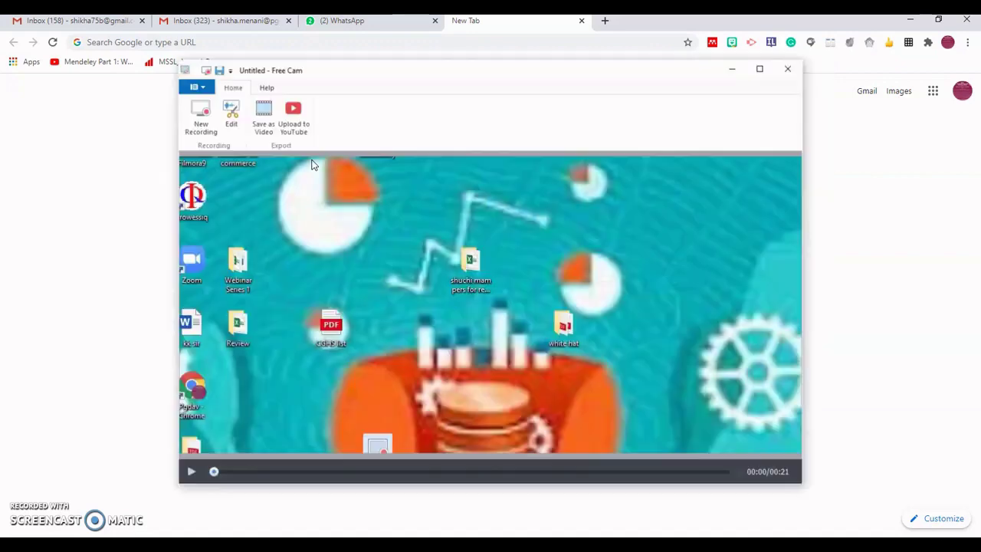
- Maximize the Free Cam preview window showing the untitled 00:21 recording
{"action": "left_click", "coordinate": [760, 69]}
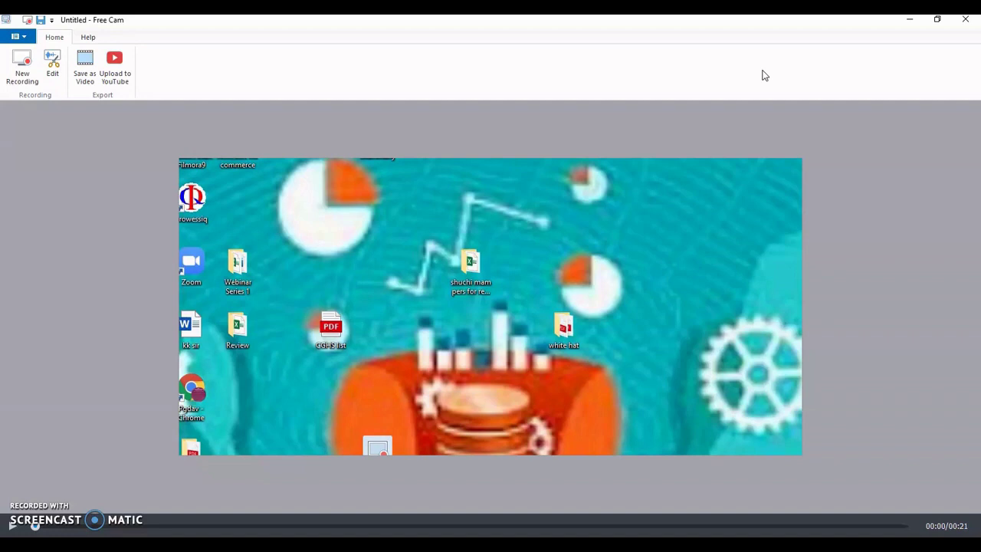
- Open the 21-second clip in the Video Editor and maximize the editor window
{"action": "left_click", "coordinate": [52, 69]}
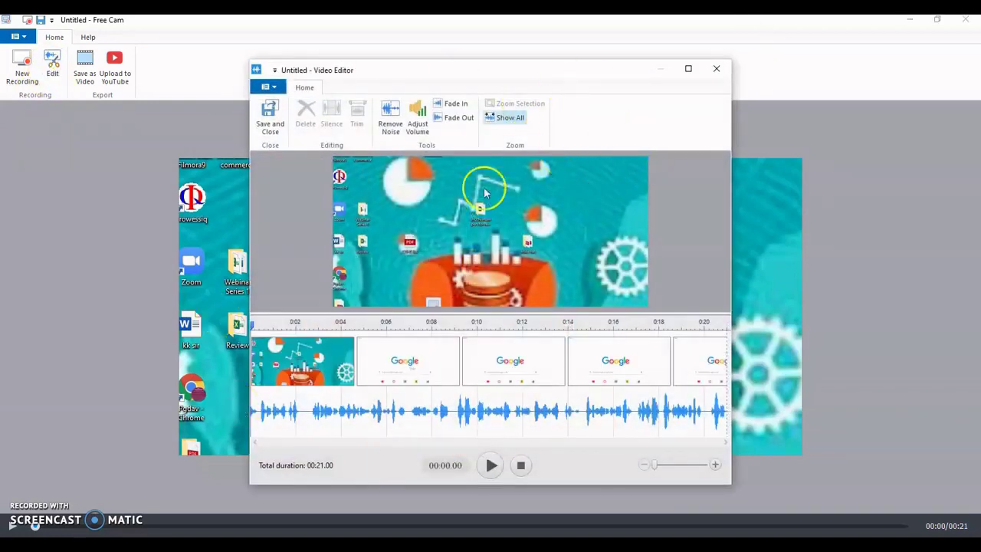
{"action": "left_click", "coordinate": [687, 68]}
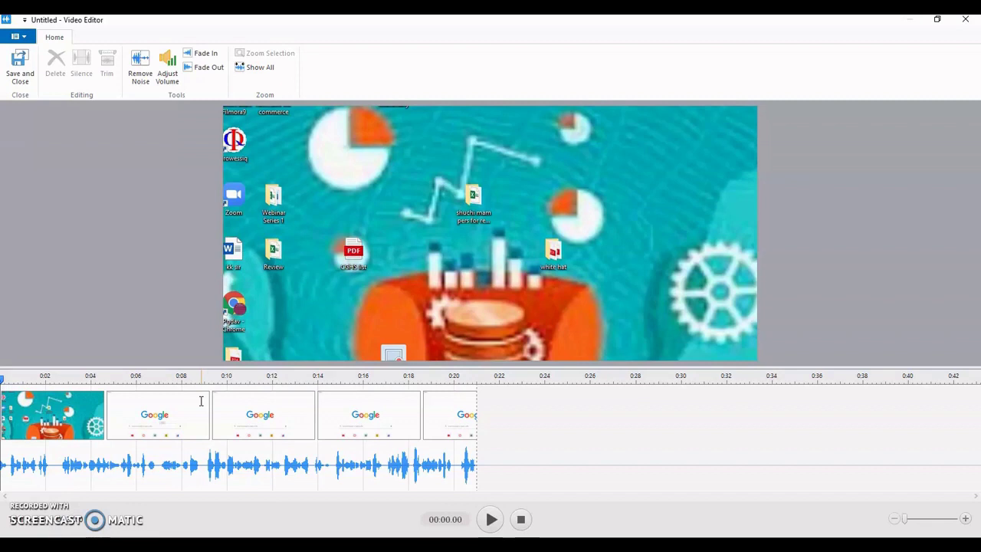
- Zoom into the timeline and delete the stretch from 0:10.39 to 0:11.34
{"action": "left_click", "coordinate": [965, 519]}
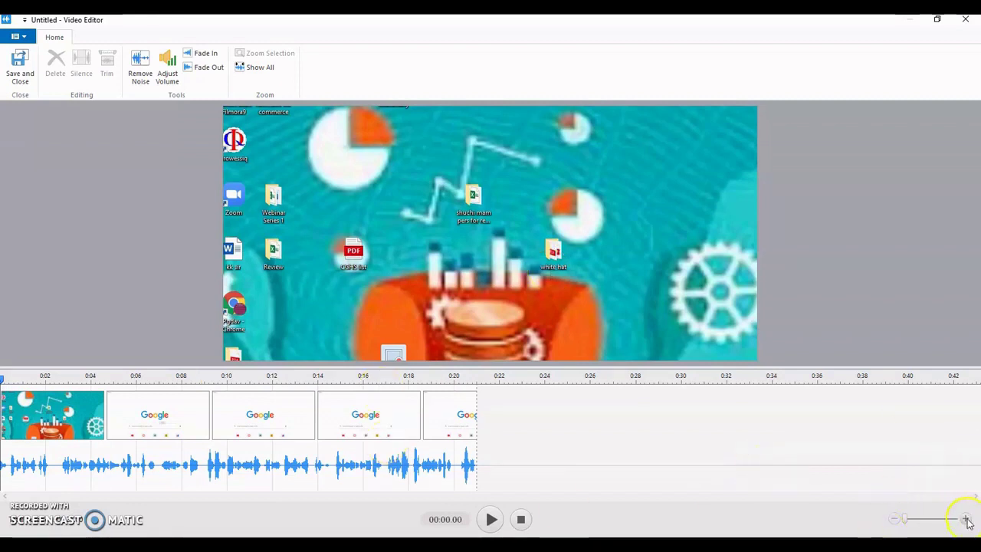
{"action": "left_click", "coordinate": [967, 519]}
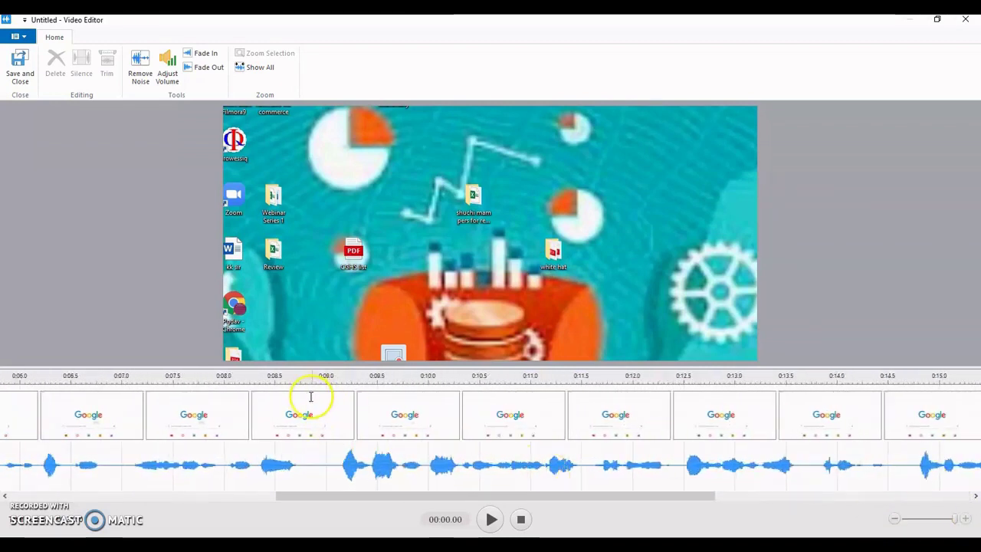
{"action": "left_click", "coordinate": [468, 397]}
{"action": "left_click_drag", "start_coordinate": [468, 396], "coordinate": [564, 399]}
{"action": "left_click", "coordinate": [54, 69]}
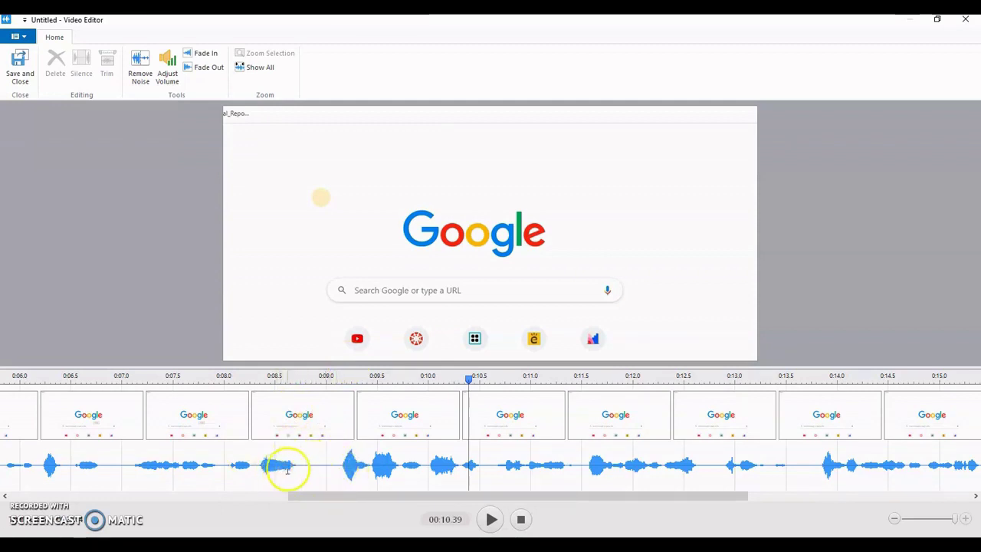
- Sample a quiet stretch near 0:09 and remove that background noise from the entire recording
{"action": "left_click_drag", "start_coordinate": [292, 464], "coordinate": [344, 465]}
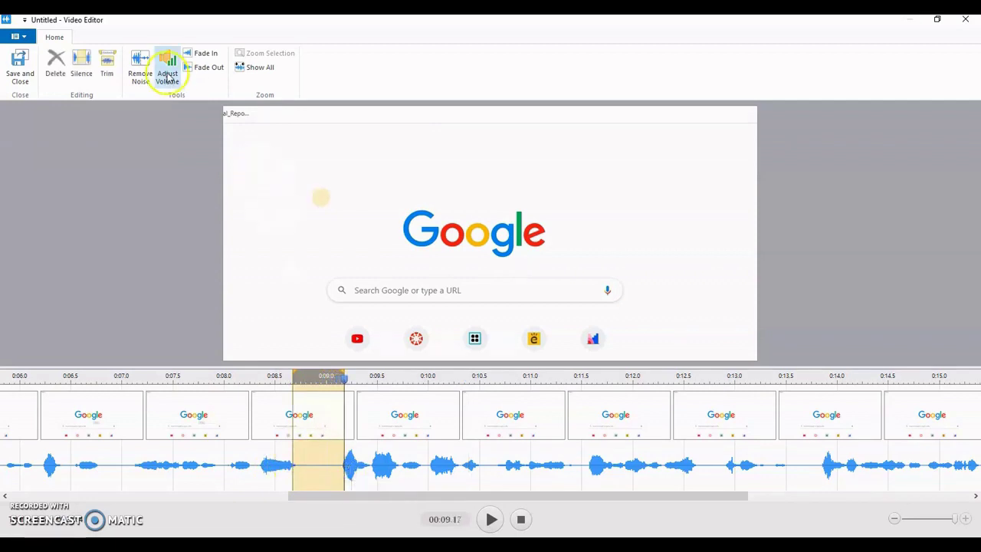
{"action": "left_click", "coordinate": [141, 76]}
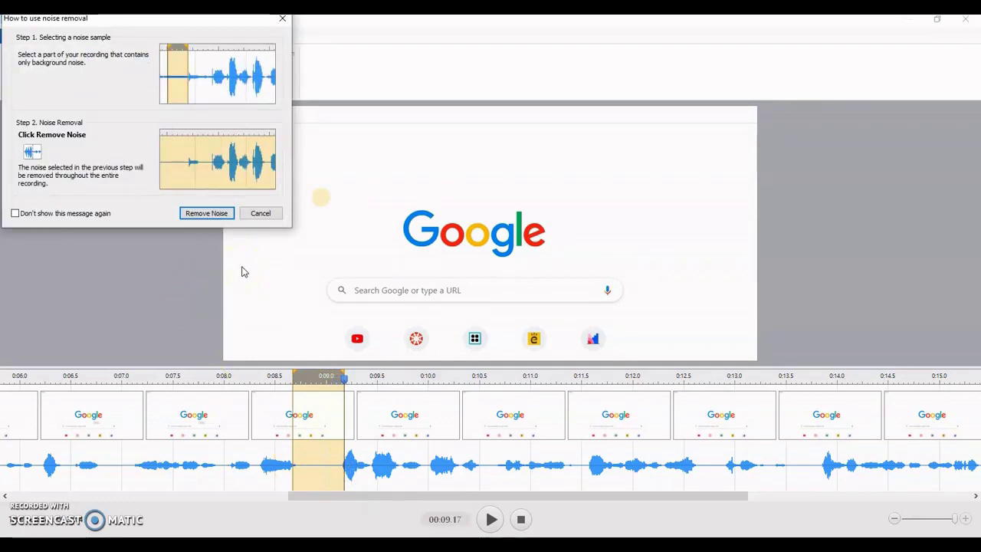
{"action": "left_click", "coordinate": [206, 213]}
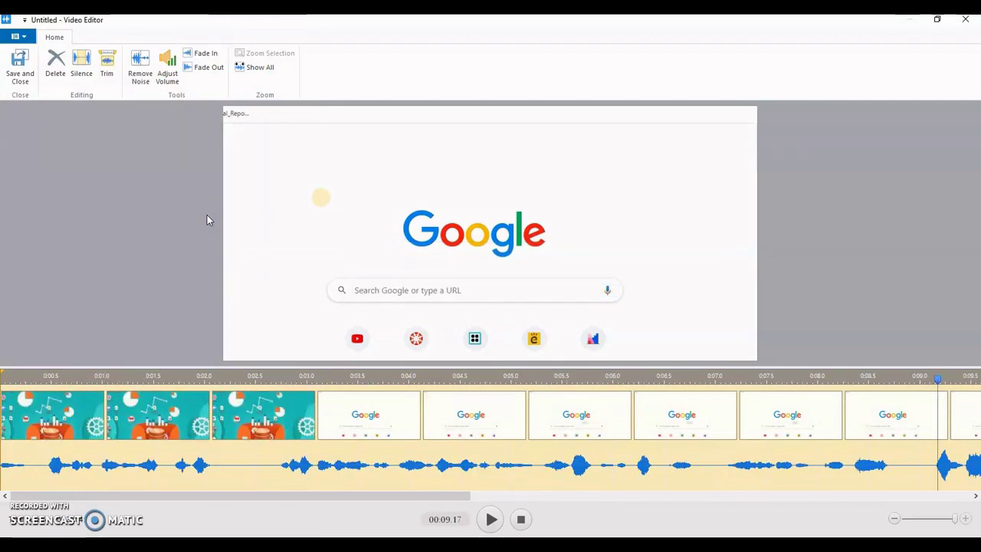
- Save the edits and export the recording as the WMV video 'demo' on the Desktop
{"action": "left_click", "coordinate": [121, 252]}
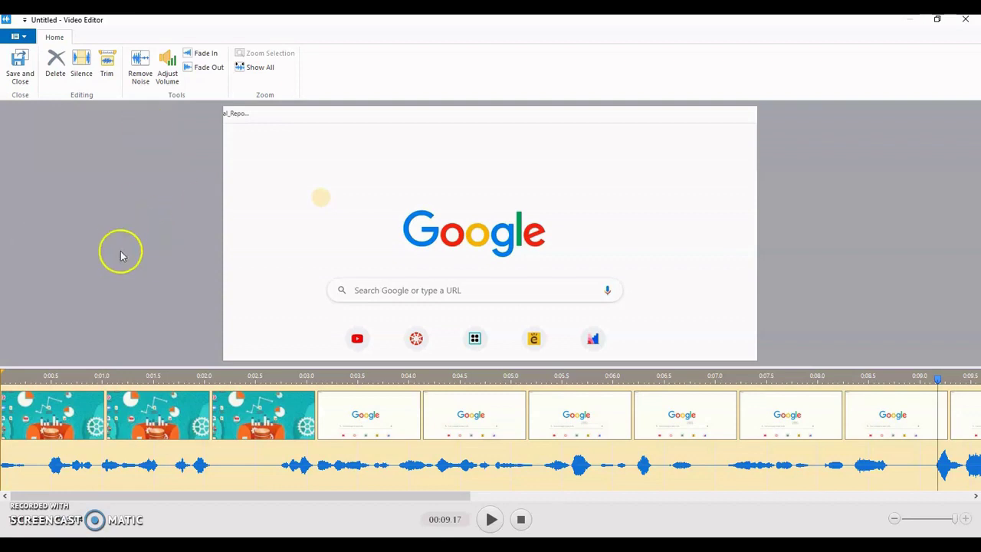
{"action": "left_click", "coordinate": [21, 77]}
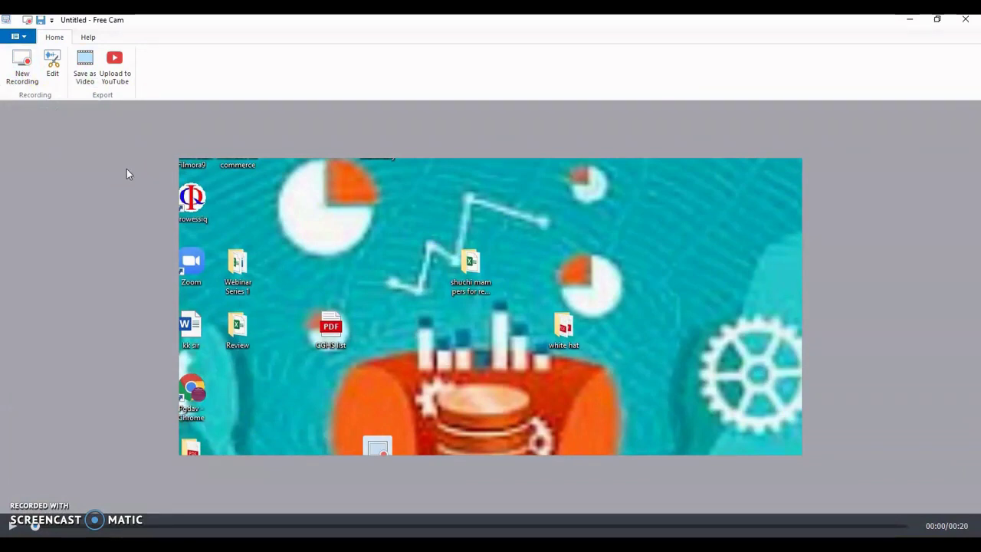
{"action": "left_click", "coordinate": [86, 68]}
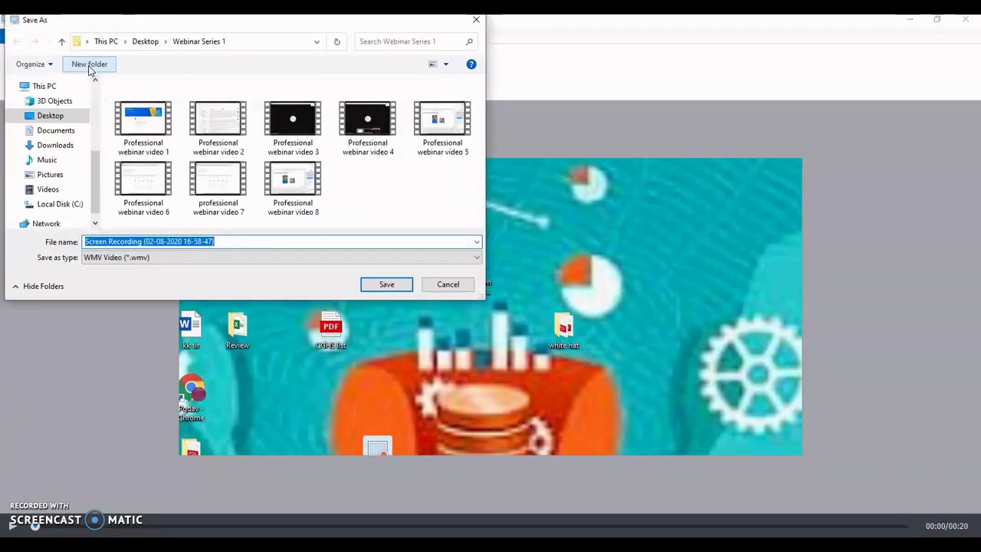
{"action": "left_click", "coordinate": [50, 115]}
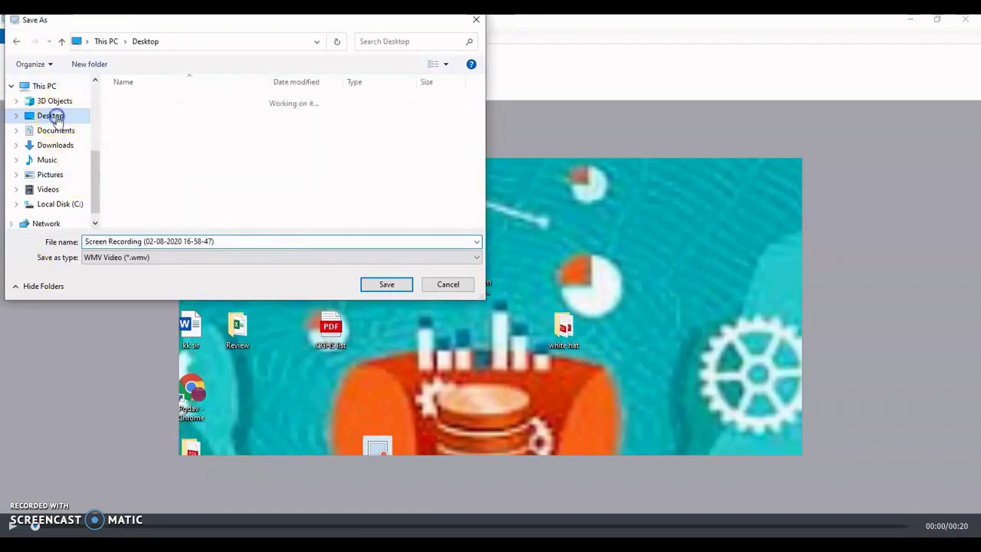
{"action": "left_click", "coordinate": [233, 240]}
{"action": "key", "text": "ctrl+a"}
{"action": "type", "text": "d"}
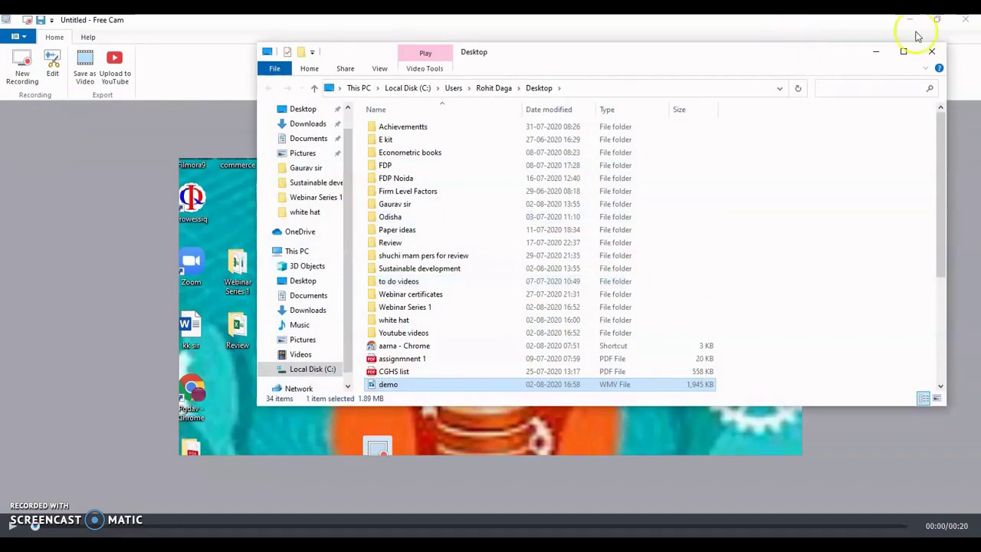
- Maximize File Explorer so the Desktop folder shows the 1,945 KB demo WMV file
{"action": "left_click", "coordinate": [904, 51]}
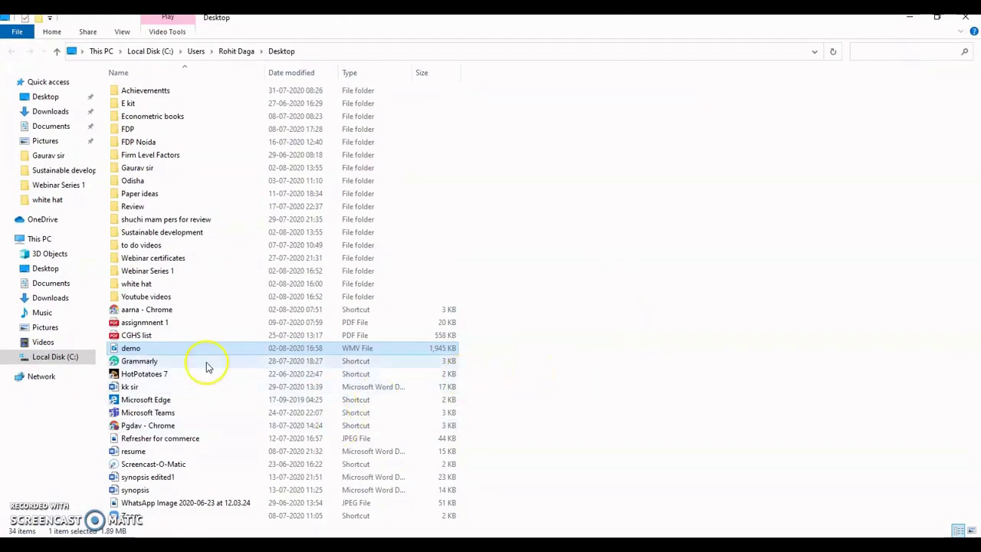
- Play the demo video in Films & TV with the sound muted
{"action": "double_click", "coordinate": [168, 350]}
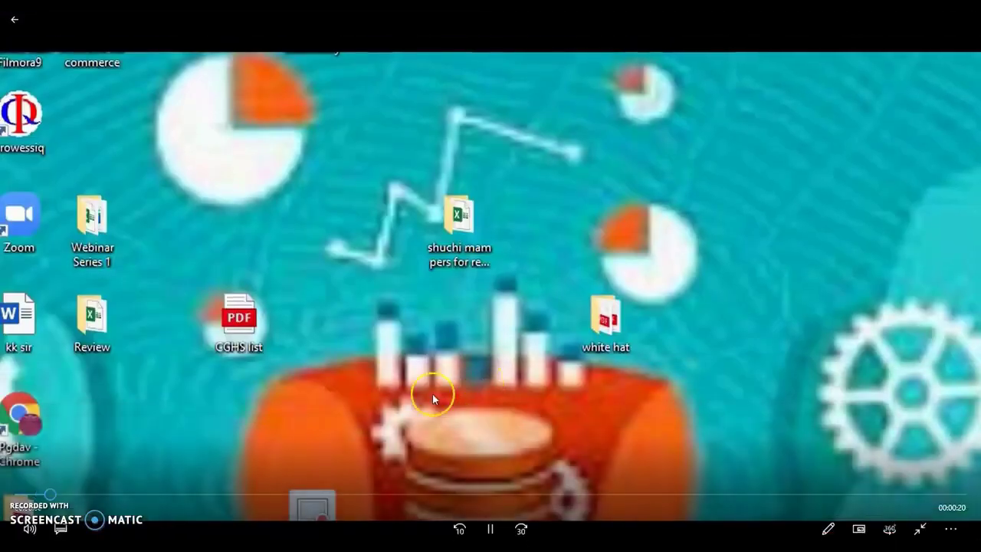
{"action": "left_click", "coordinate": [32, 529]}
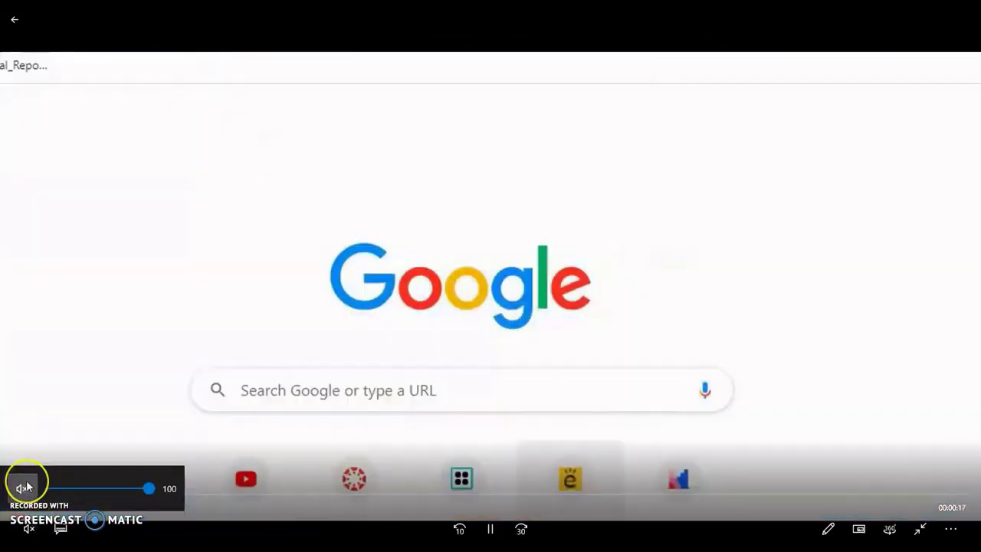
{"action": "left_click", "coordinate": [23, 487]}
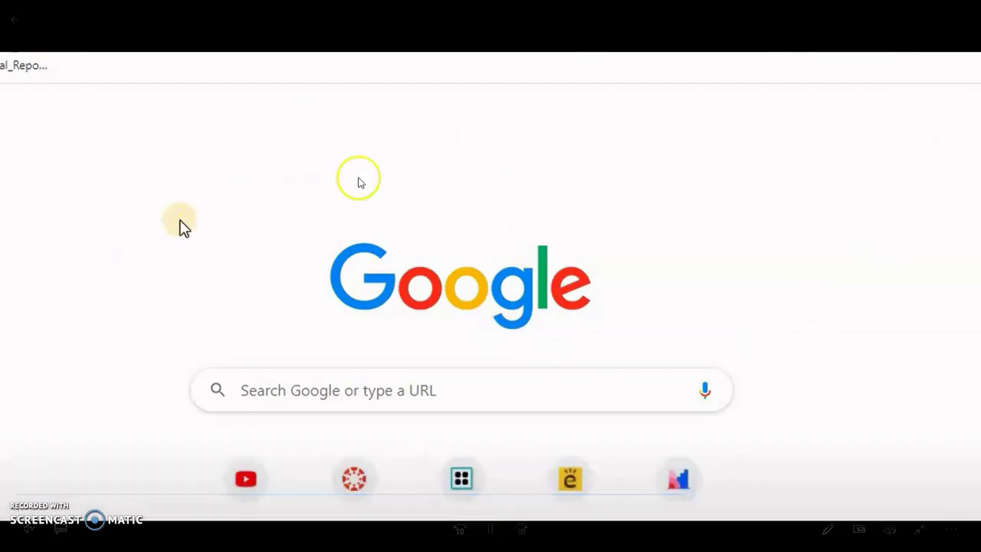
- Close Films & TV and File Explorer to return to Free Cam
{"action": "left_click", "coordinate": [12, 28]}
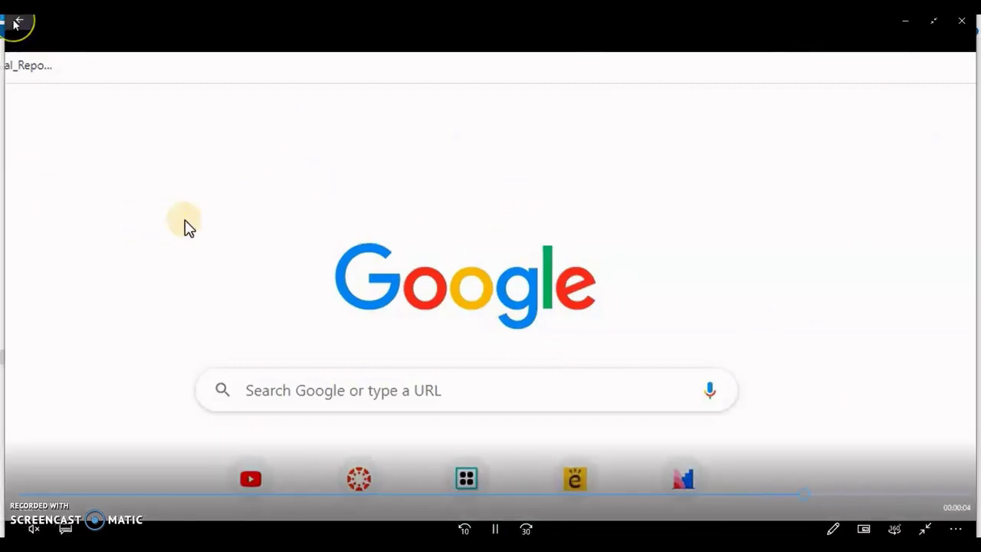
{"action": "left_click", "coordinate": [966, 20]}
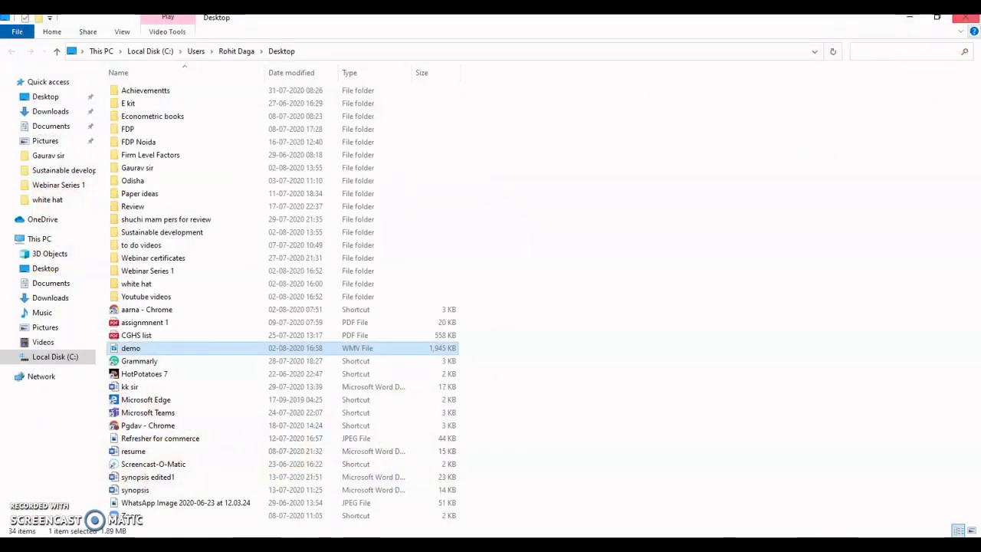
{"action": "left_click", "coordinate": [965, 17]}
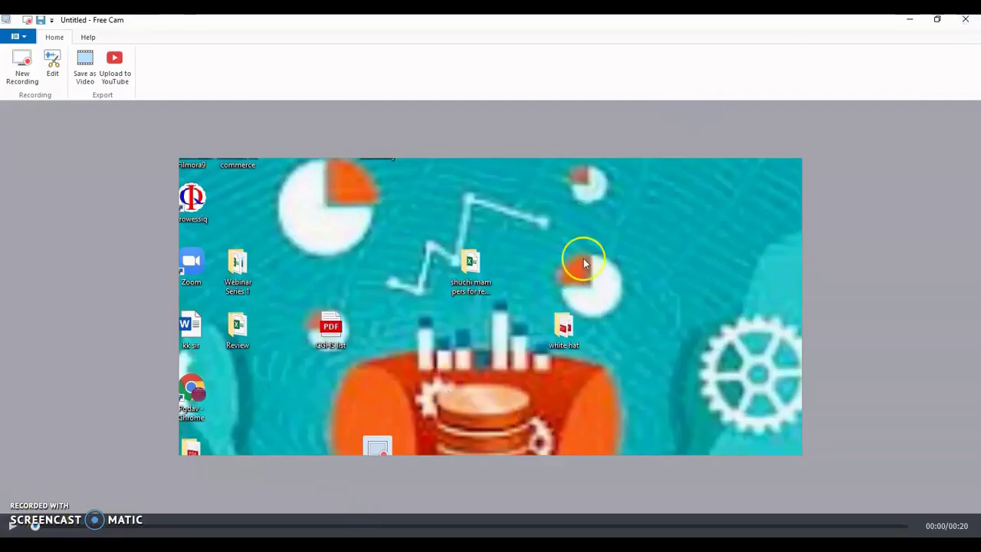